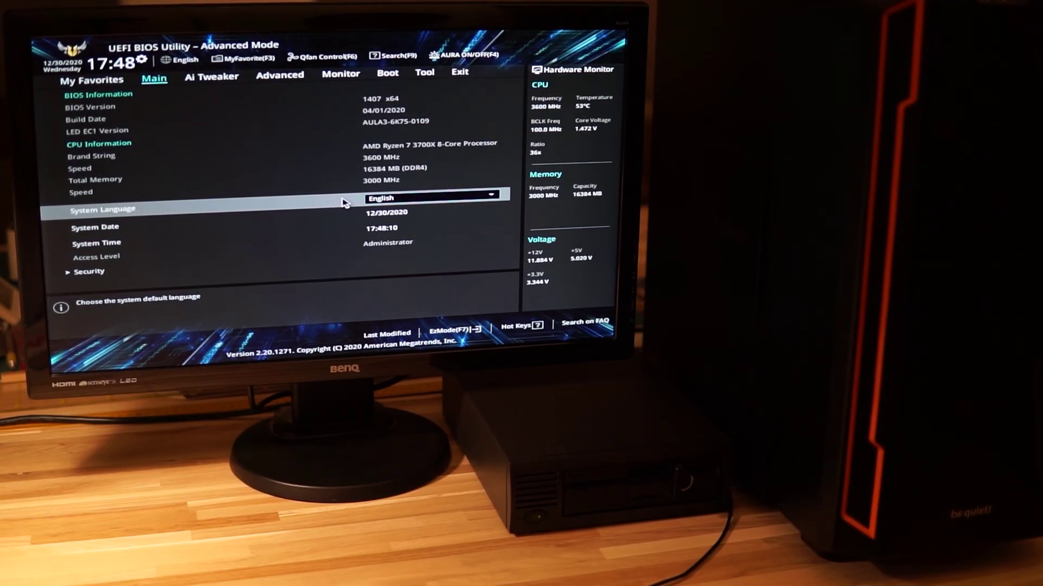
- In the UEFI Boot tab, use Boot Override to boot from the NEC USB UF000x floppy drive
key("Right")
key("Right")
key("Right")
key("Right")
key("Right")
key("Left")
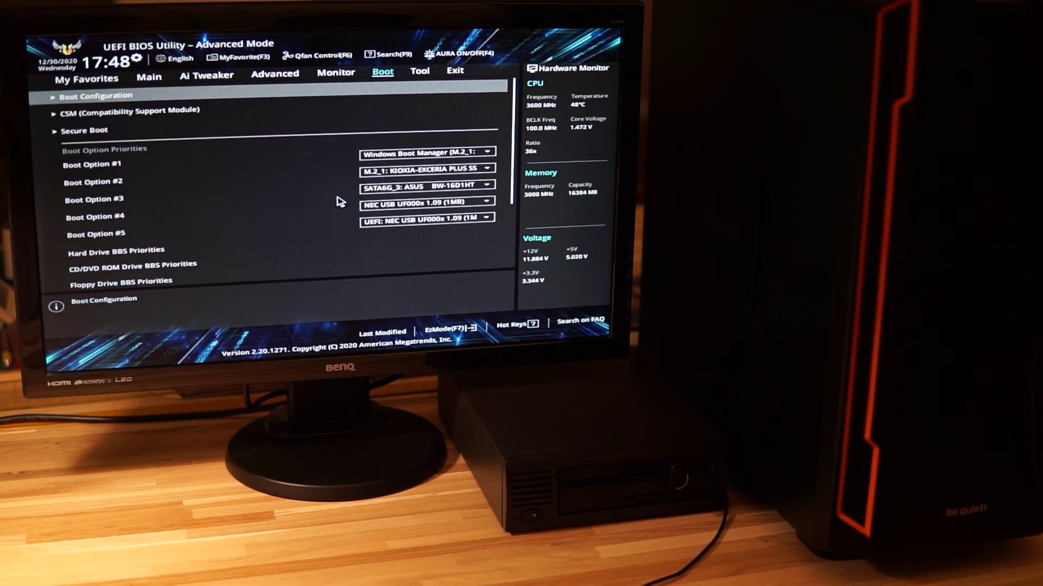
key("Down")
key("Down")
key("Down")
key("Down")
key("Down")
key("Down")
key("Down")
key("Down")
key("Down")
key("Down")
key("Down")
key("Down")
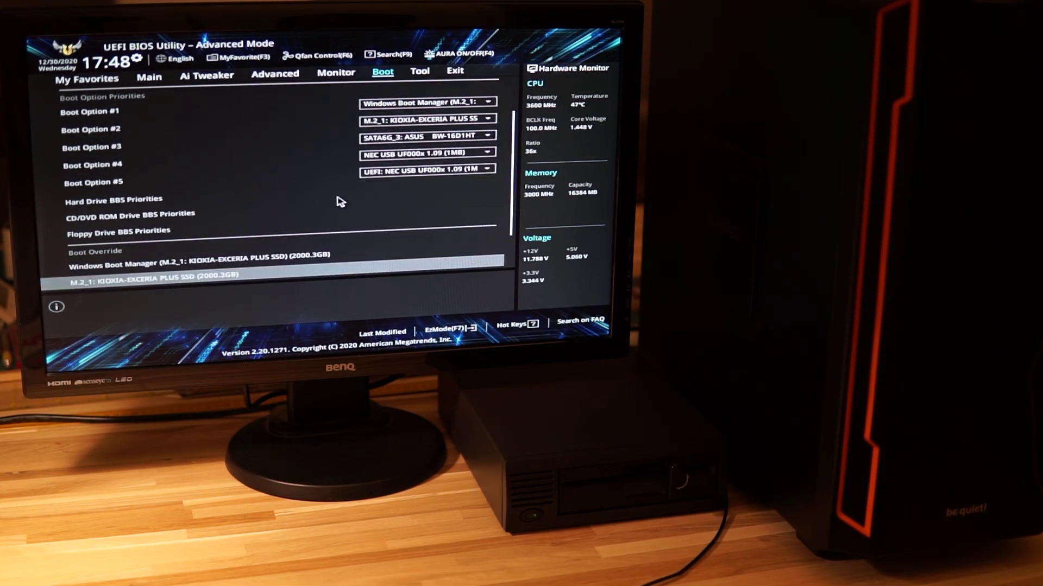
key("Down")
key("Down")
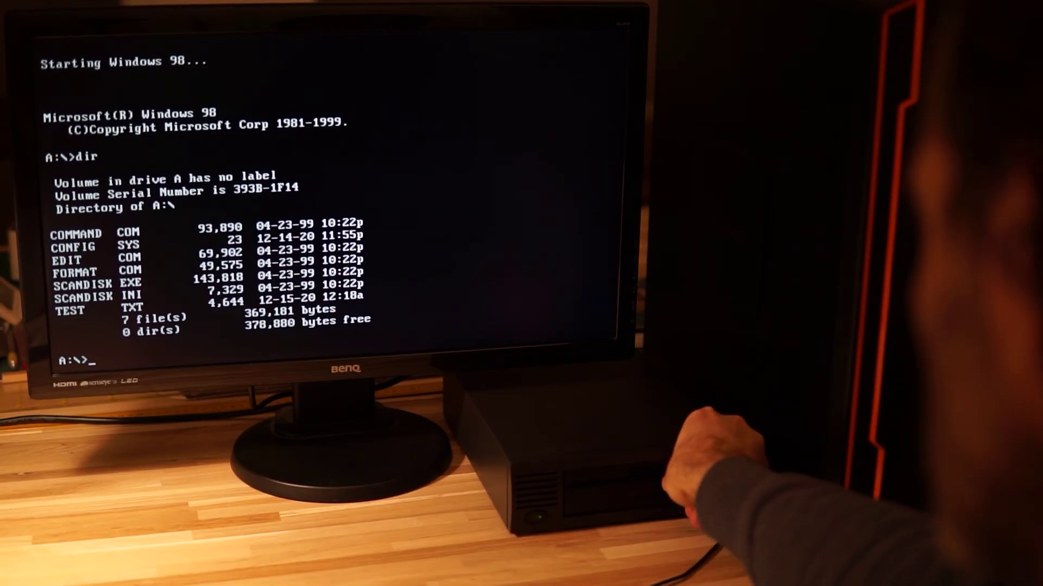
- List the floppy's files (VGASPEED.EXE, SI.EXE) with dir, then launch SI.EXE
type("dir")
key("Return")
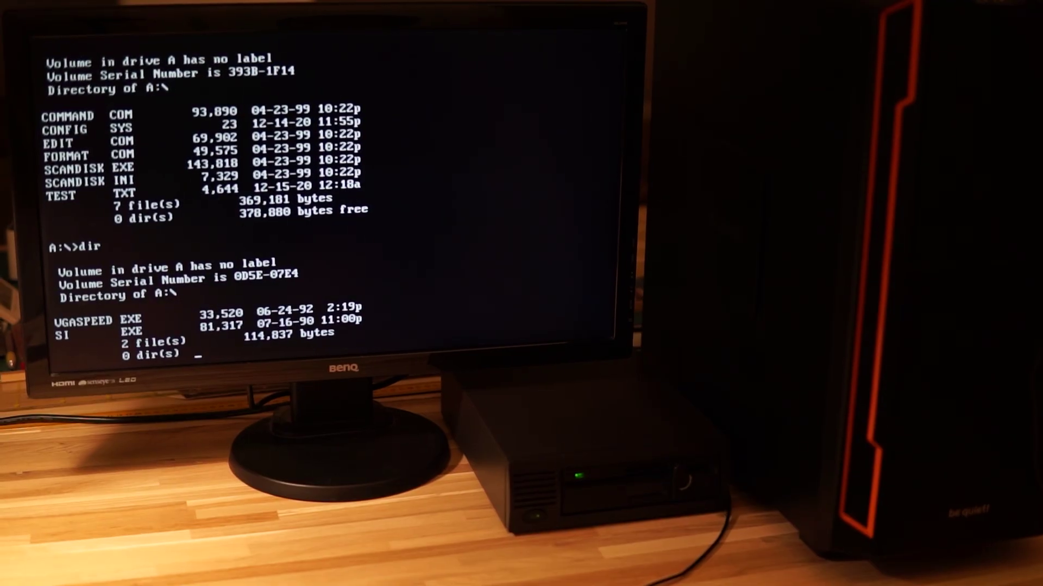
type("si")
key("Return")
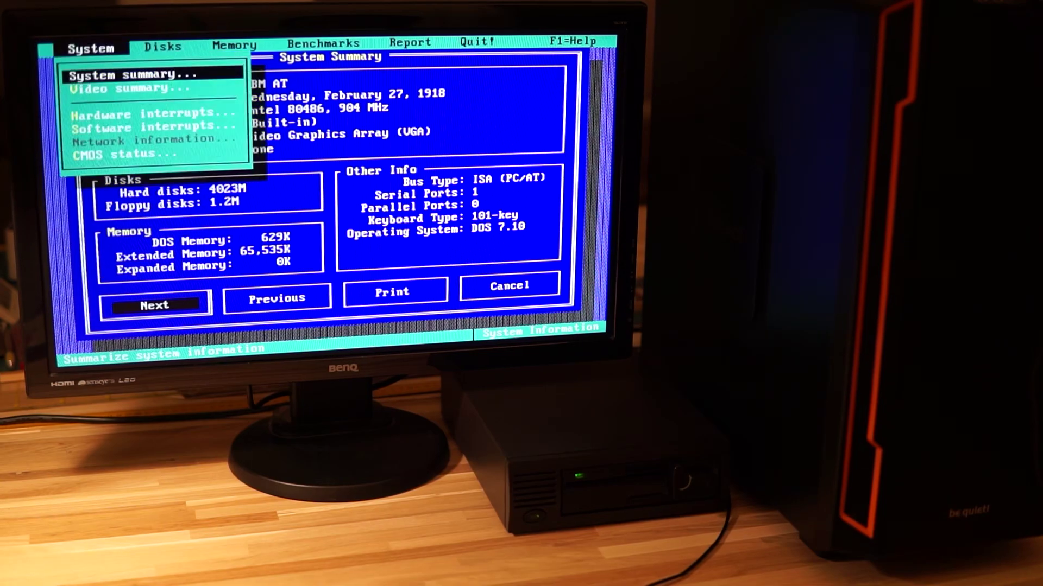
- Run the CPU speed benchmark, view the Memory summary, then close it
key("Right")
key("Right")
key("Right")
key("Return")
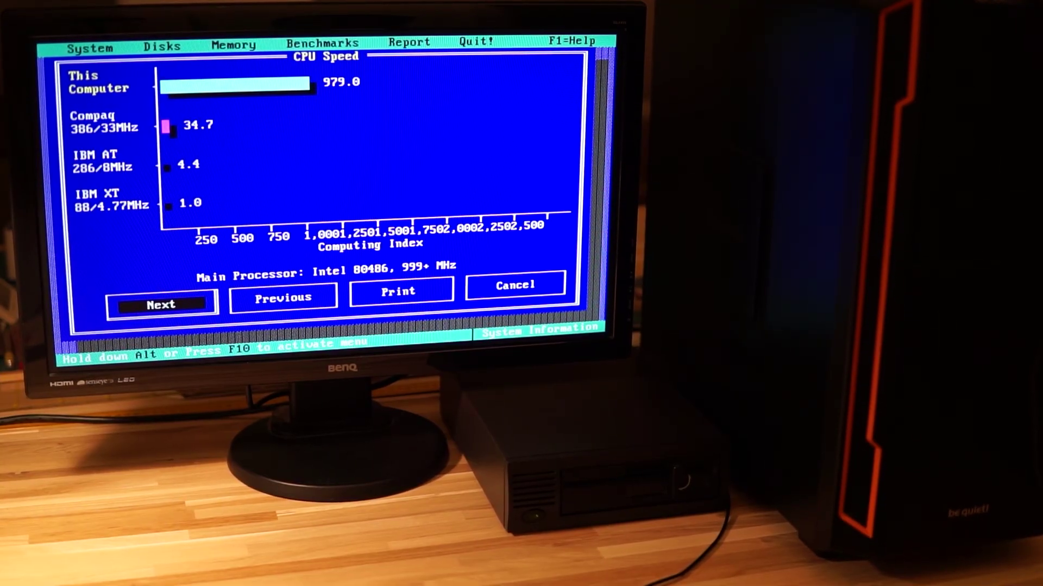
key("F10")
key("Left")
key("Left")
key("Left")
key("Return")
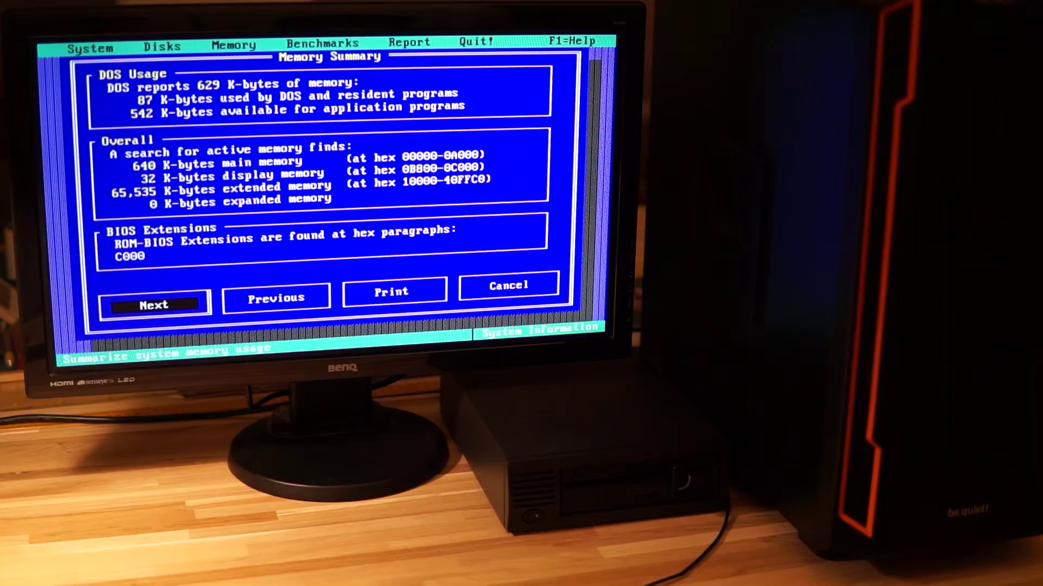
key("Tab")
key("Tab")
key("Tab")
key("Tab")
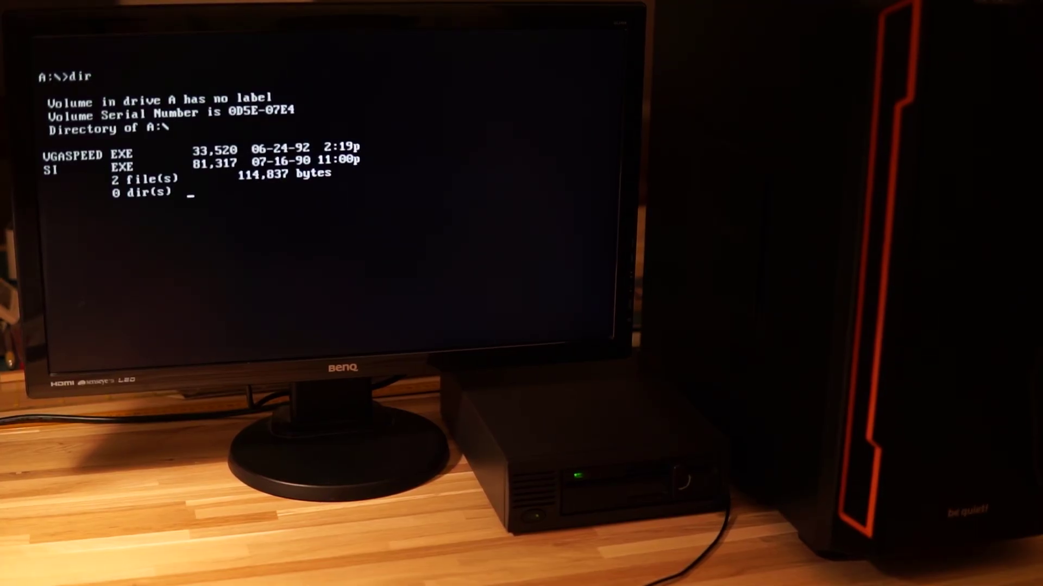
- Copy SI.EXE to SI.BAK, delete SI.EXE, rename SI.BAK back to SI.EXE, and rerun si
type("copy si.")
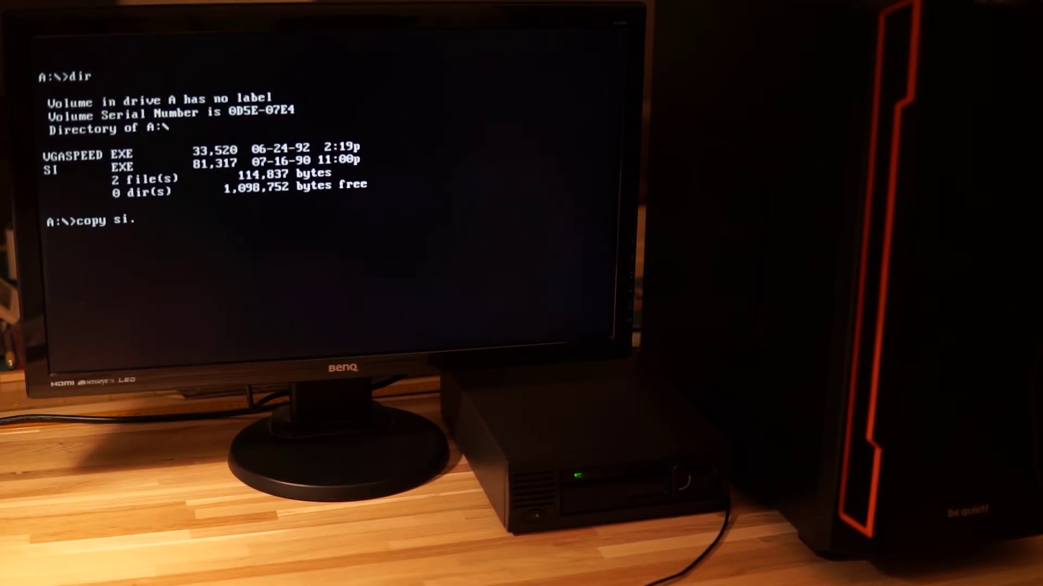
type("exe si.bak")
key("Return")
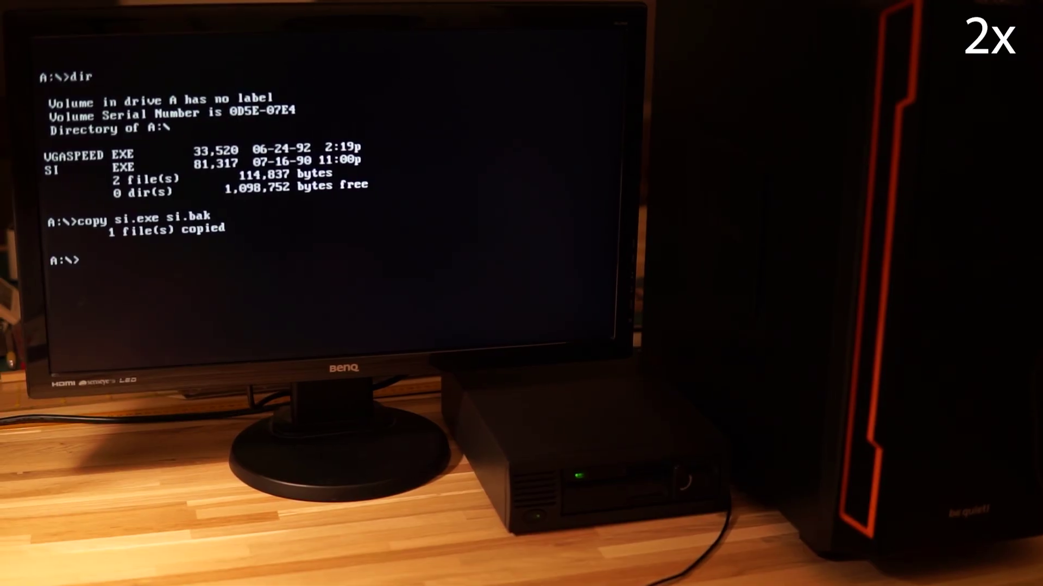
type("del si.exe  A:\\>ren ")
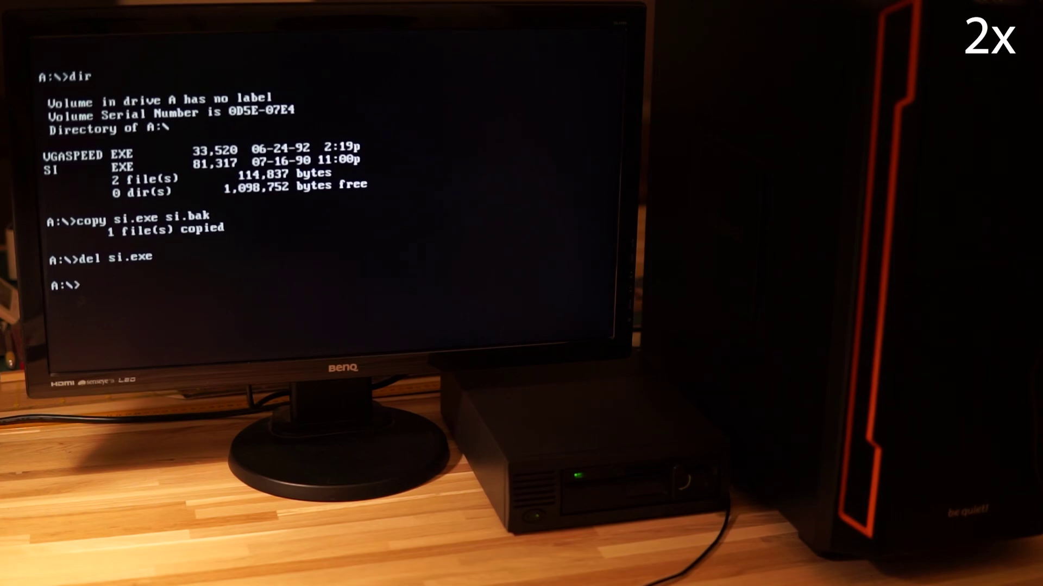
type("si.bak si.e")
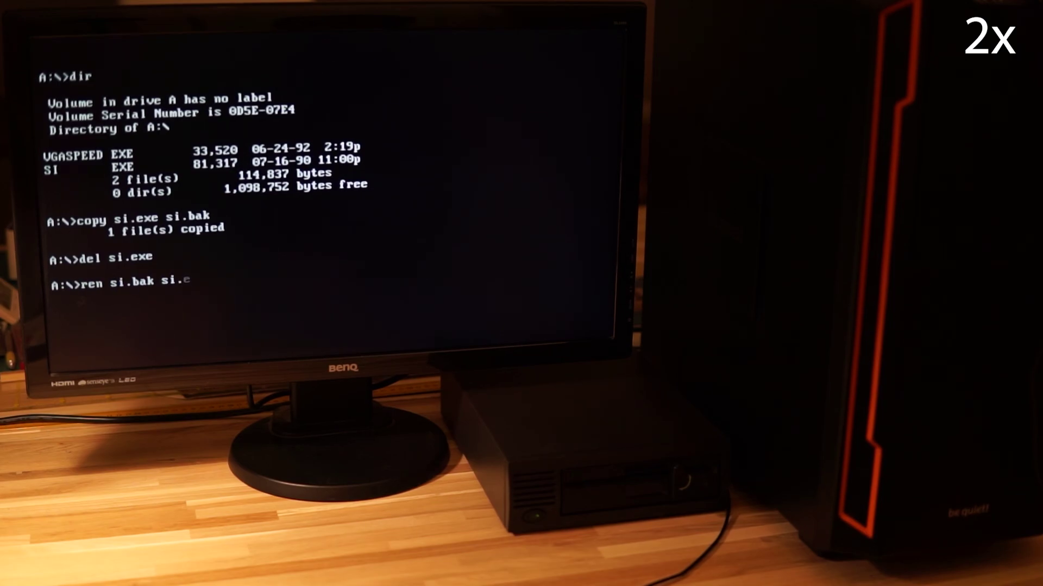
type("xe")
key("Return")
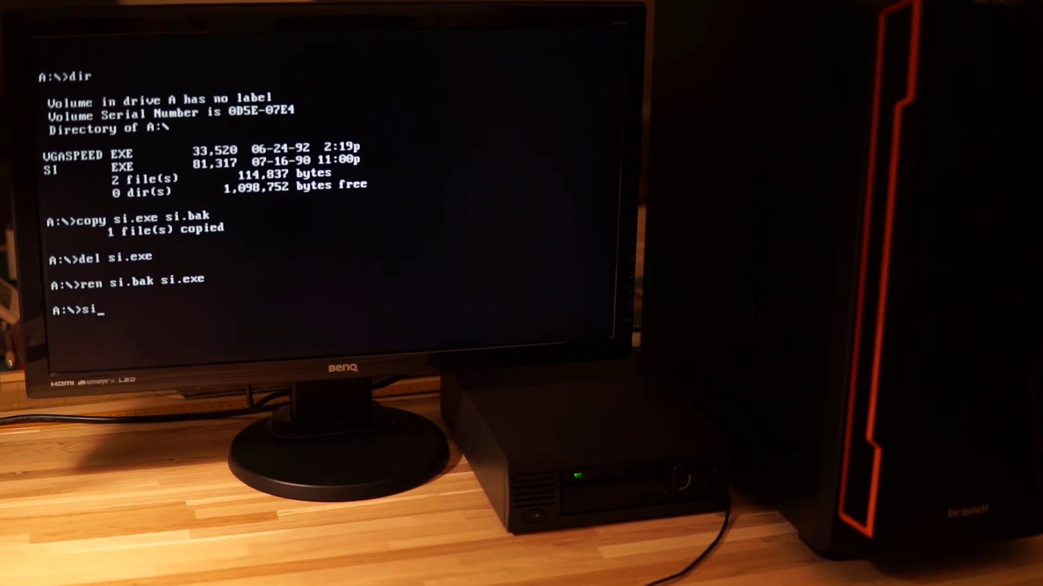
type("si")
key("Return")
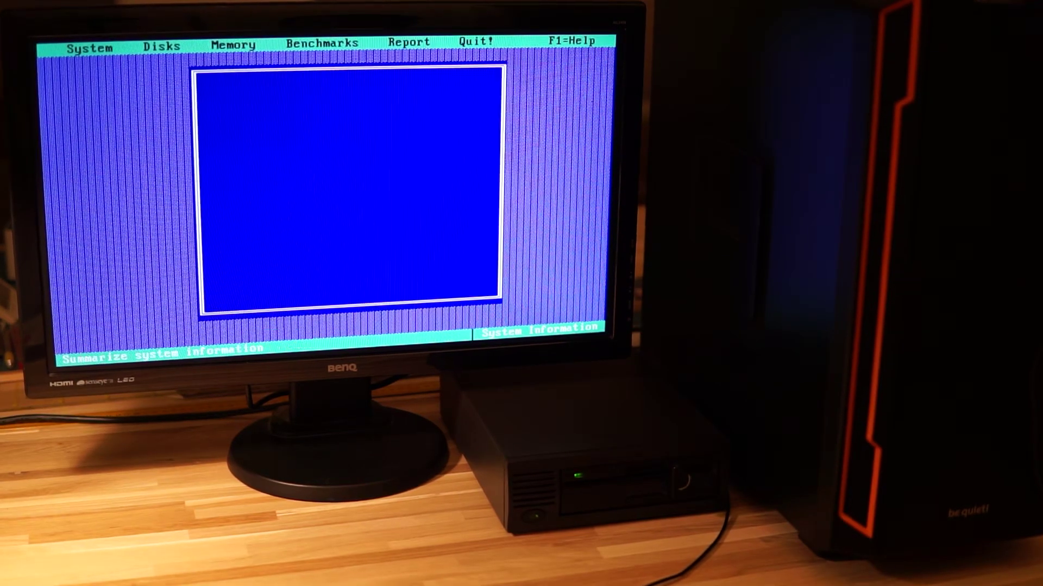
- Activate the menu bar with F10 and move right to the Benchmarks menu
key("F10")
key("Right")
key("Right")
key("Right")
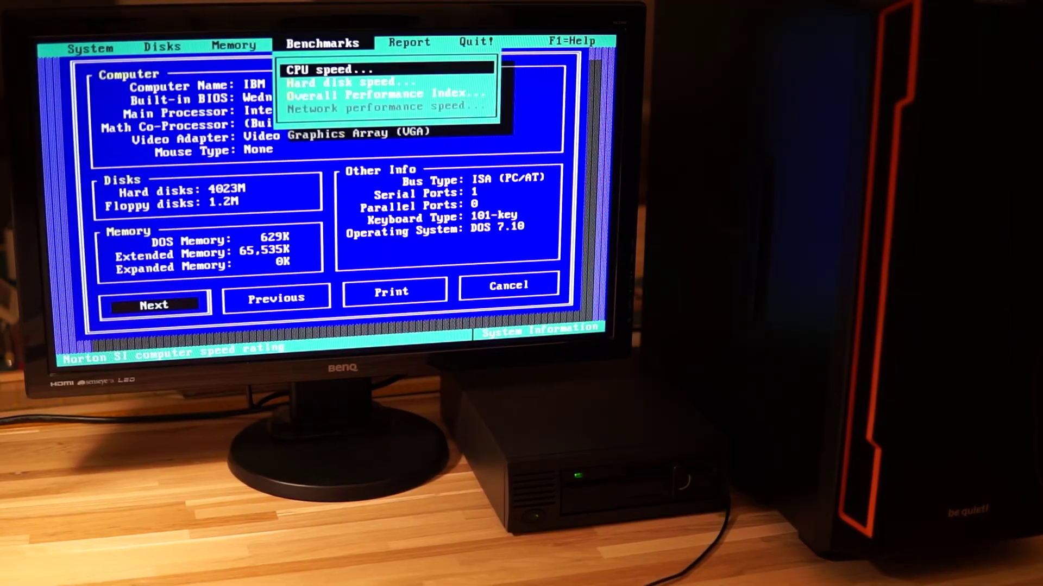
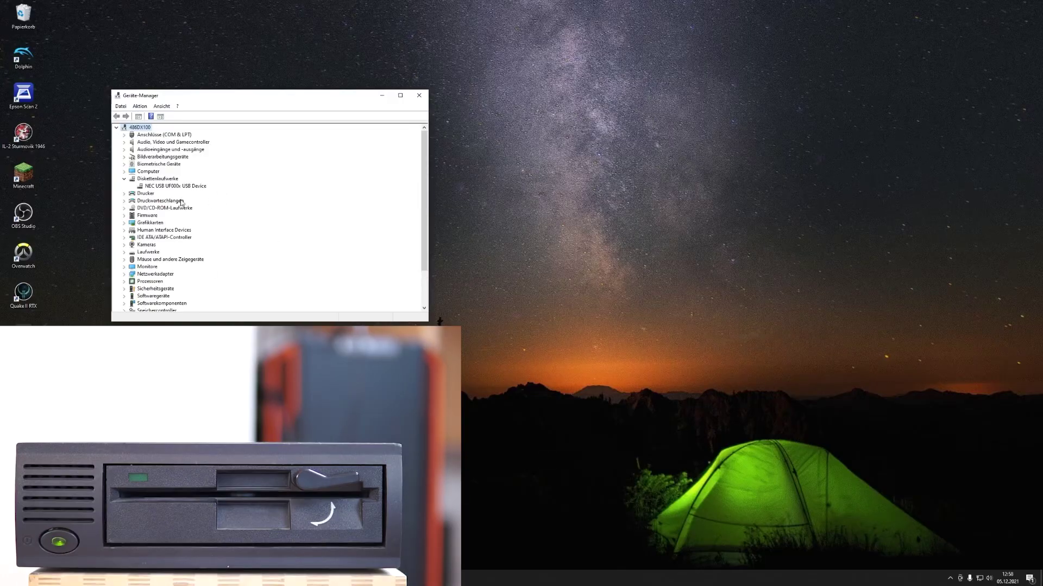
- Select the NEC USB floppy device and open Explorer at Dieser PC showing Diskettenlaufwerk (A:)
left_click(158, 187)
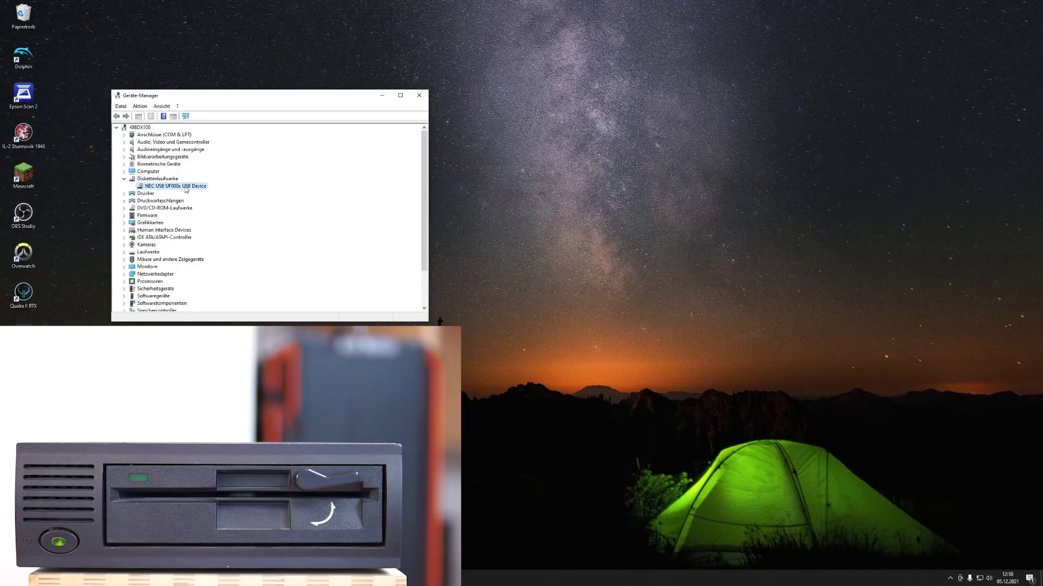
key("super+e")
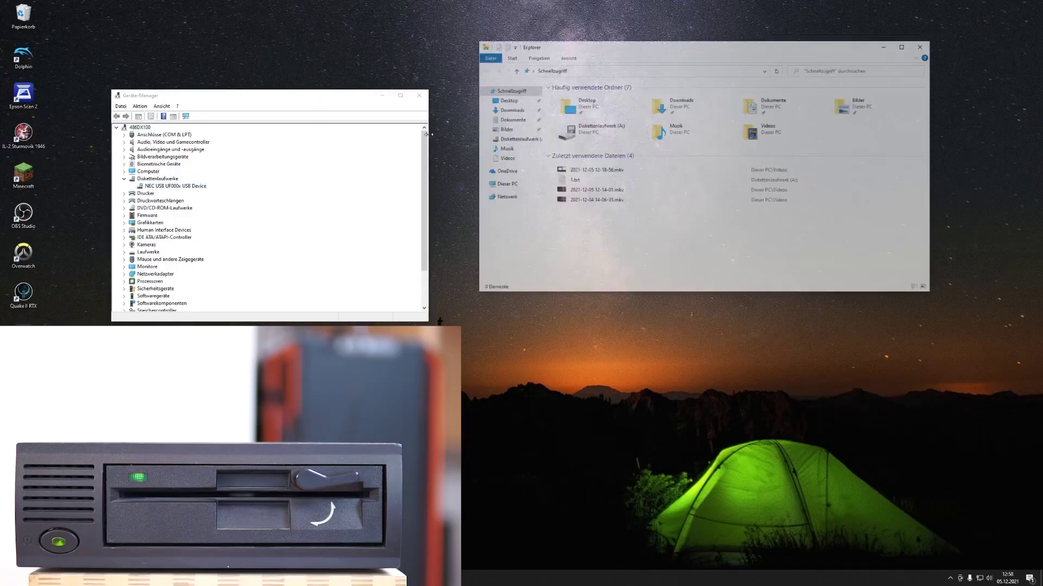
left_click(505, 185)
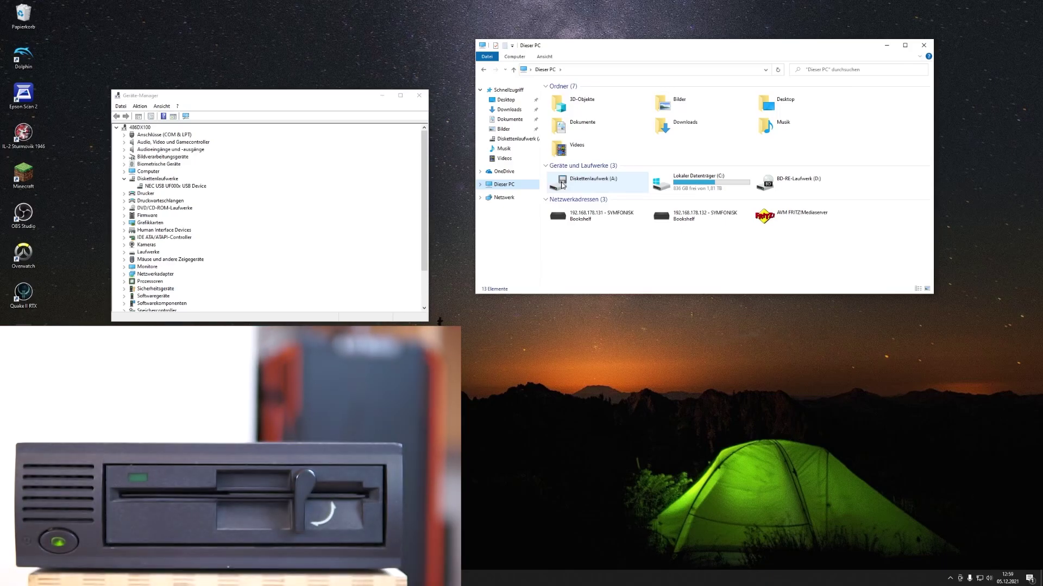
- Open Diskettenlaufwerk (A:) and refresh it after swapping disks so it shows 0 Elemente
double_click(604, 178)
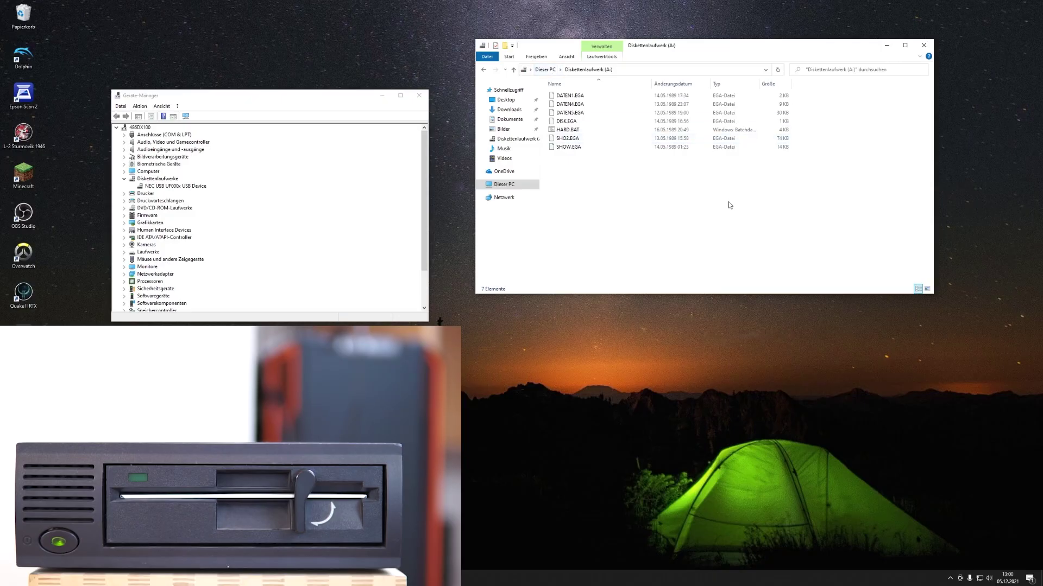
key("F5")
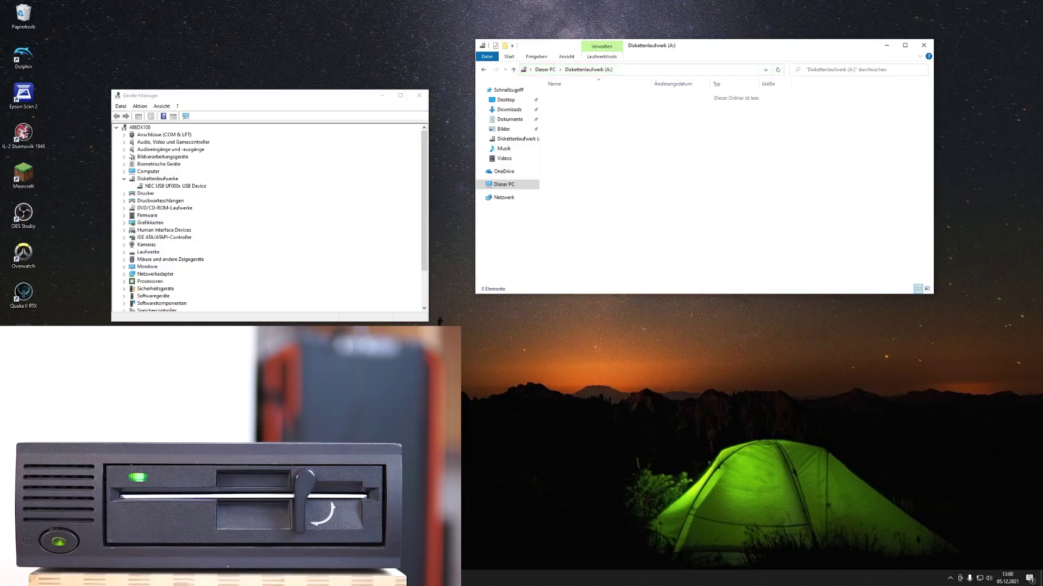
- Launch Command Prompt, switch to drive a:, and list its contents with dir
key("super")
type("cmd")
key("Return")
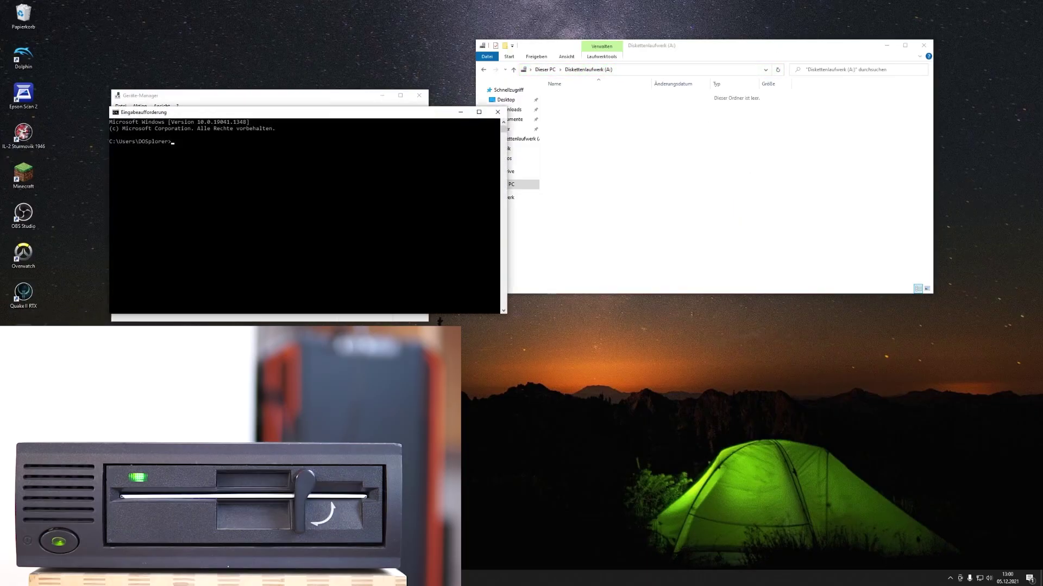
type("dir")
key("Return")
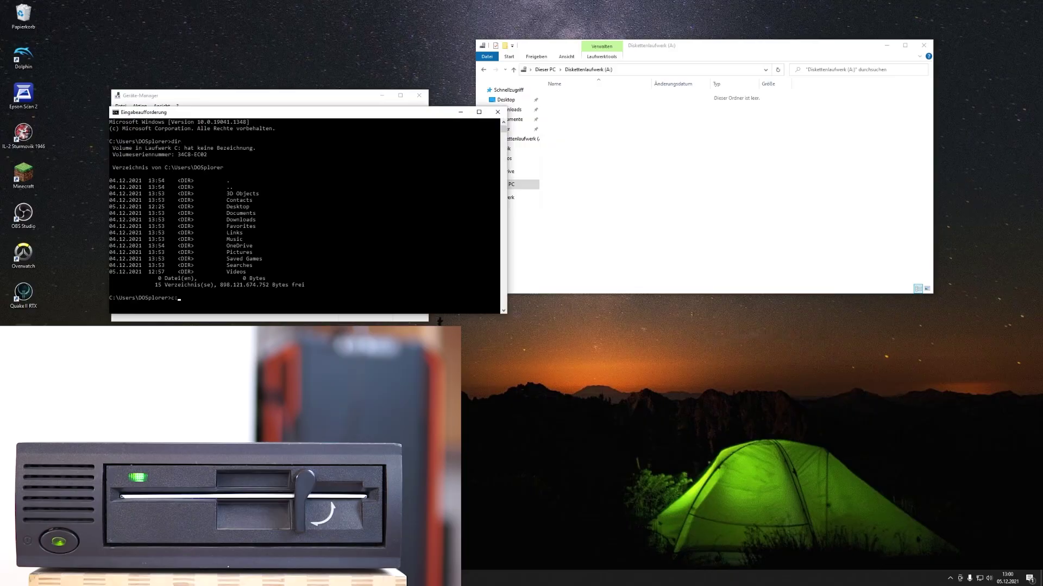
type("A.")
key("Return")
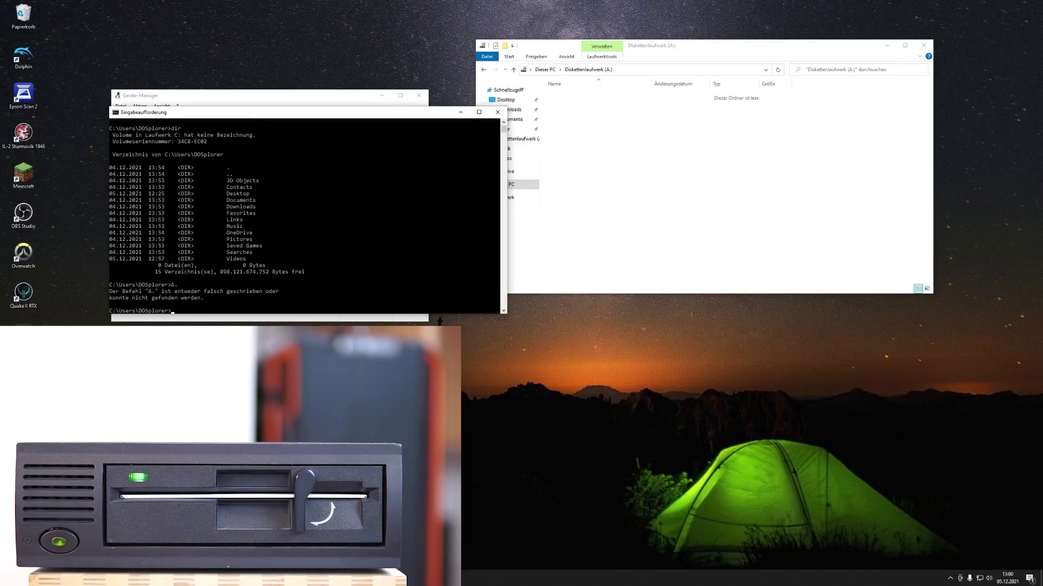
type("a:")
key("Return")
type("dir")
key("Return")
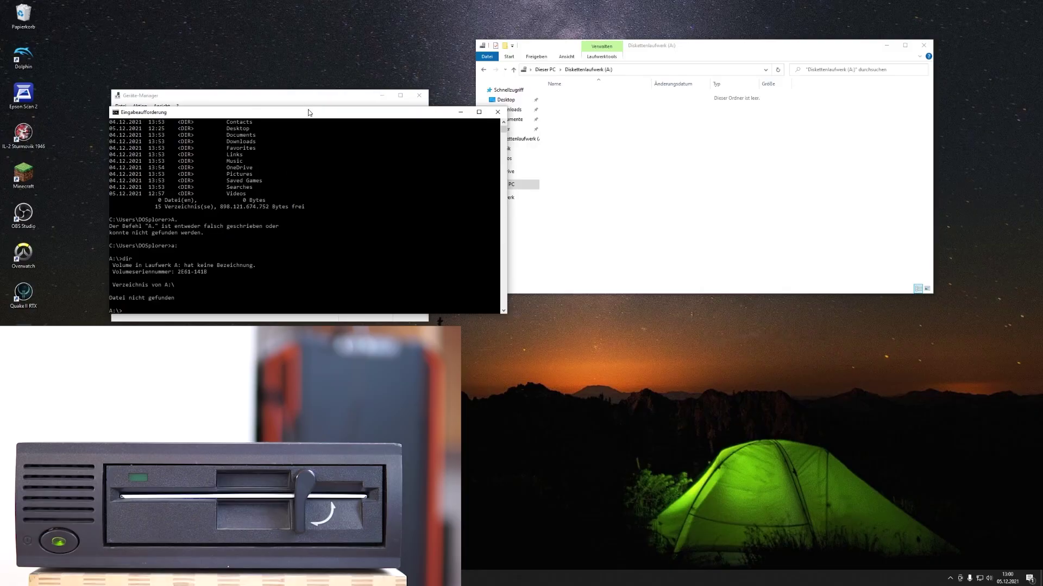
- Write 1.txt containing hello on A: using copy con, then verify it with dir
left_click_drag(309, 113, 663, 233)
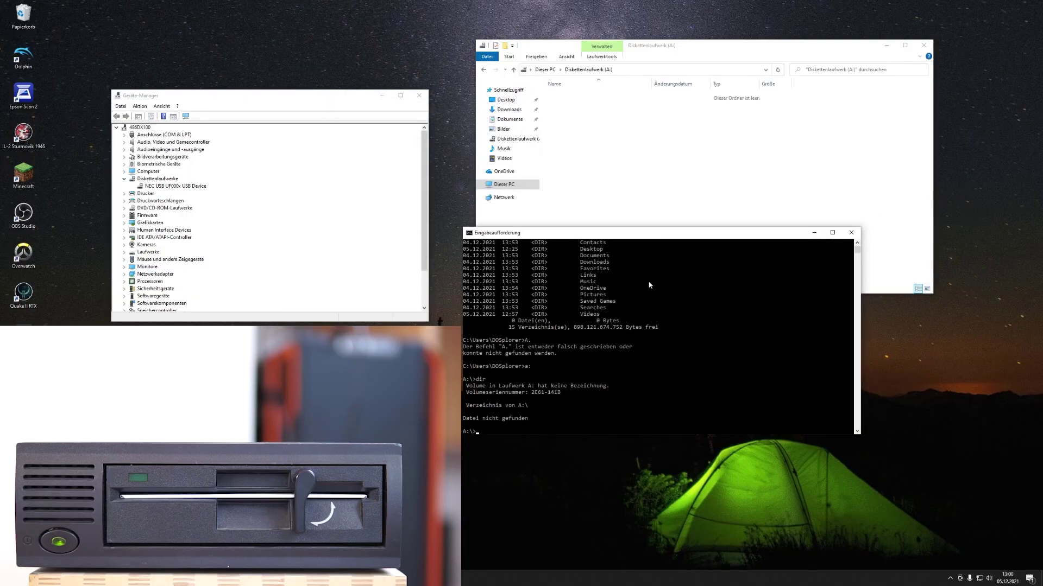
type("copy con 1.txt")
key("Return")
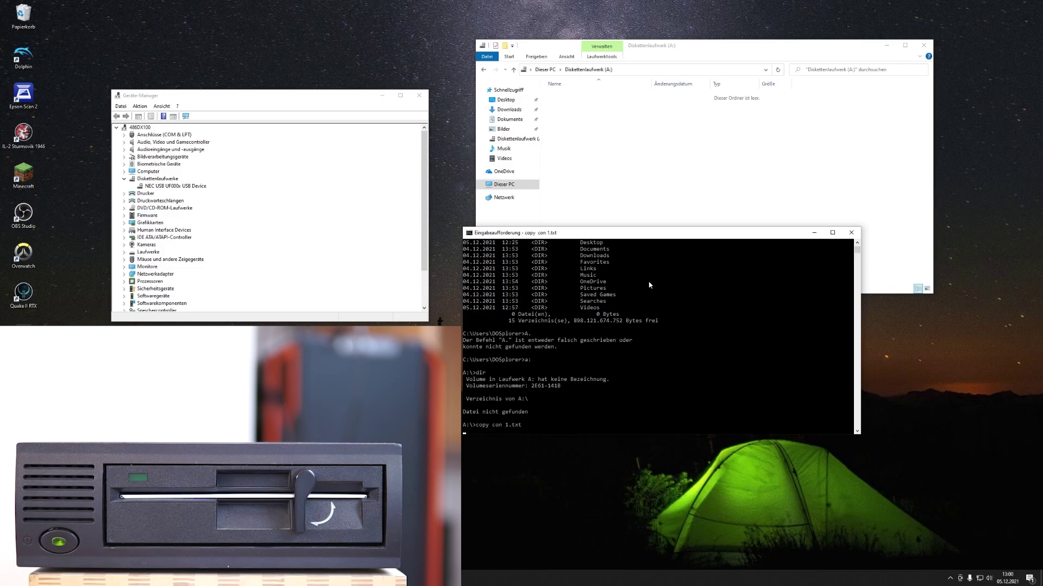
type("hello")
key("ctrl+z")
key("Return")
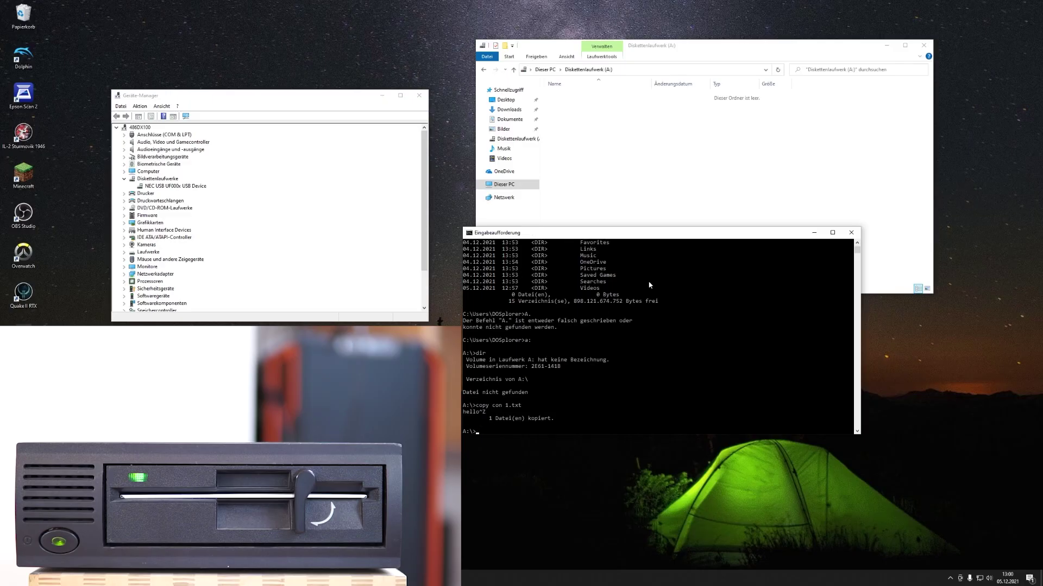
type("dir")
key("Return")
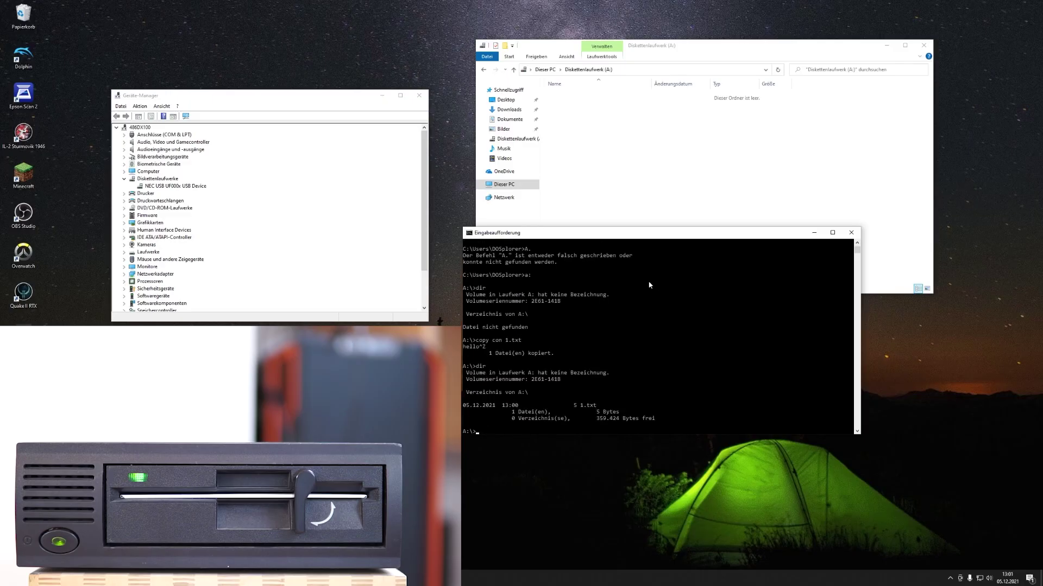
left_click(634, 158)
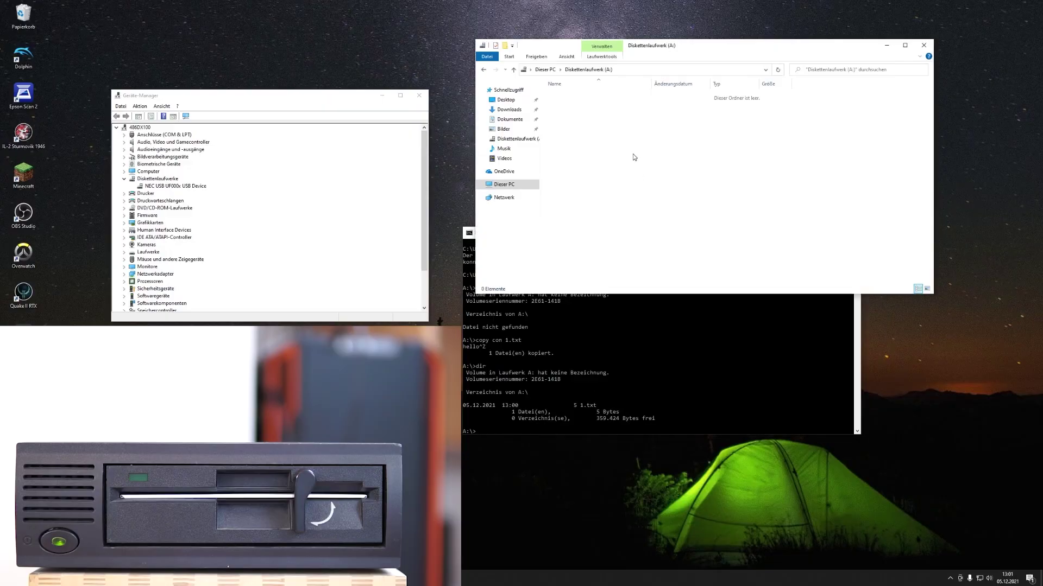
- Refresh A: and edit the floppy's 1.txt in Notepad to read helloworld!, then save it
key("F5")
right_click(562, 98)
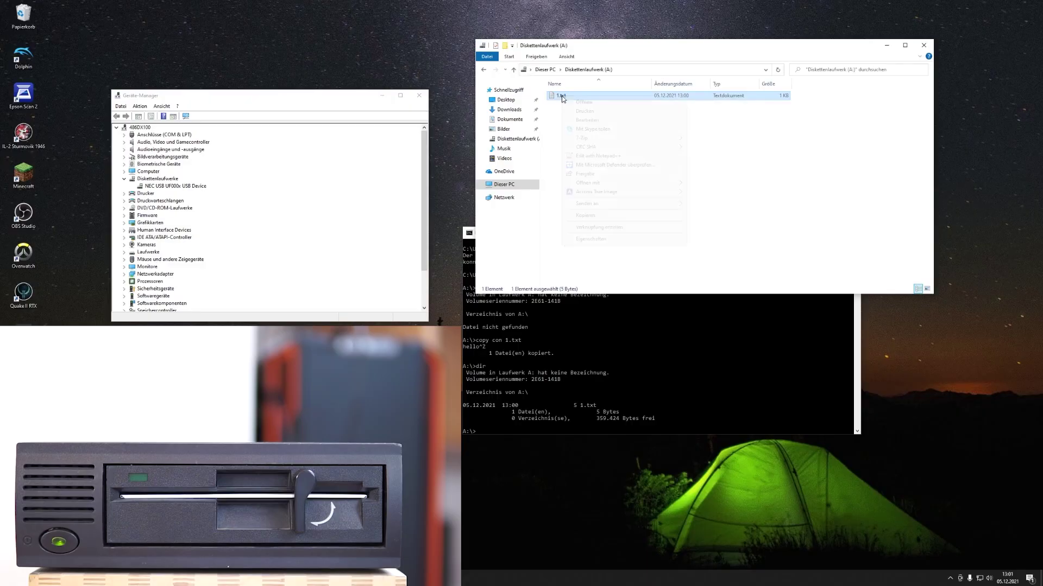
left_click(589, 102)
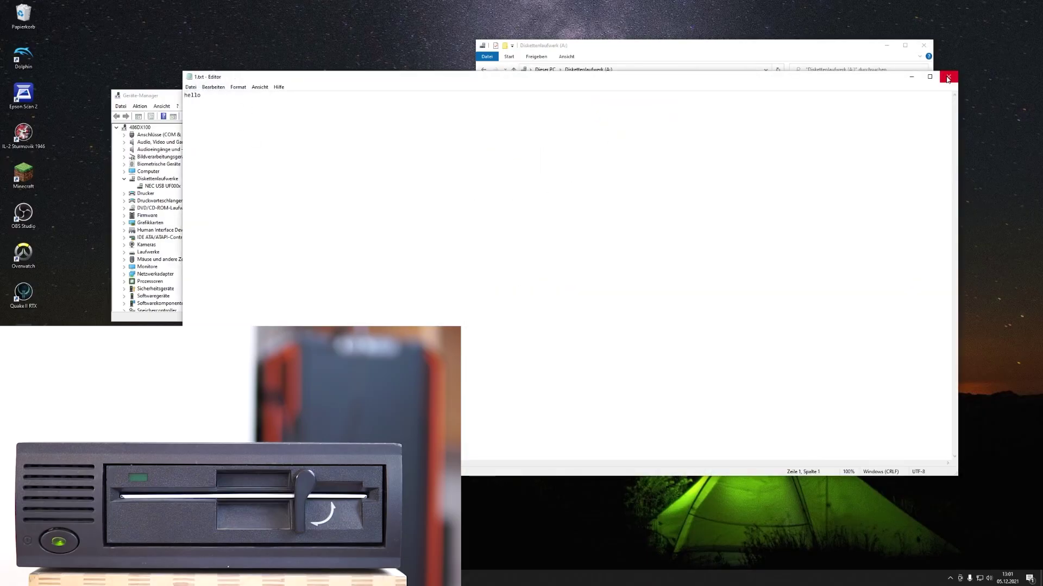
left_click(537, 139)
type("world!")
left_click(191, 87)
left_click(210, 124)
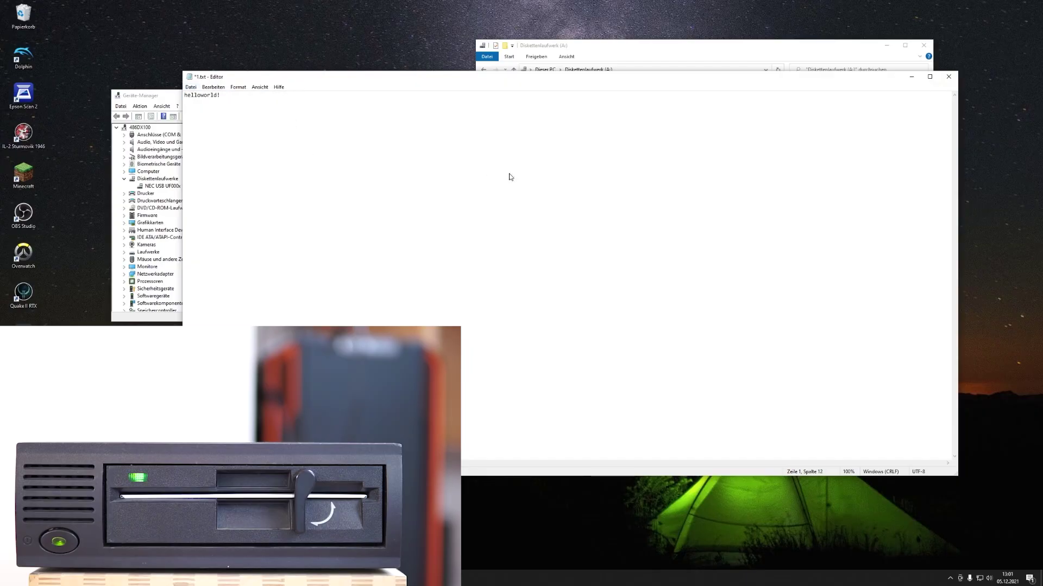
left_click(953, 81)
- Copy 1.txt to the desktop, change it to helloworld2!, and paste it over the floppy's 1.txt
left_click_drag(559, 98, 761, 24)
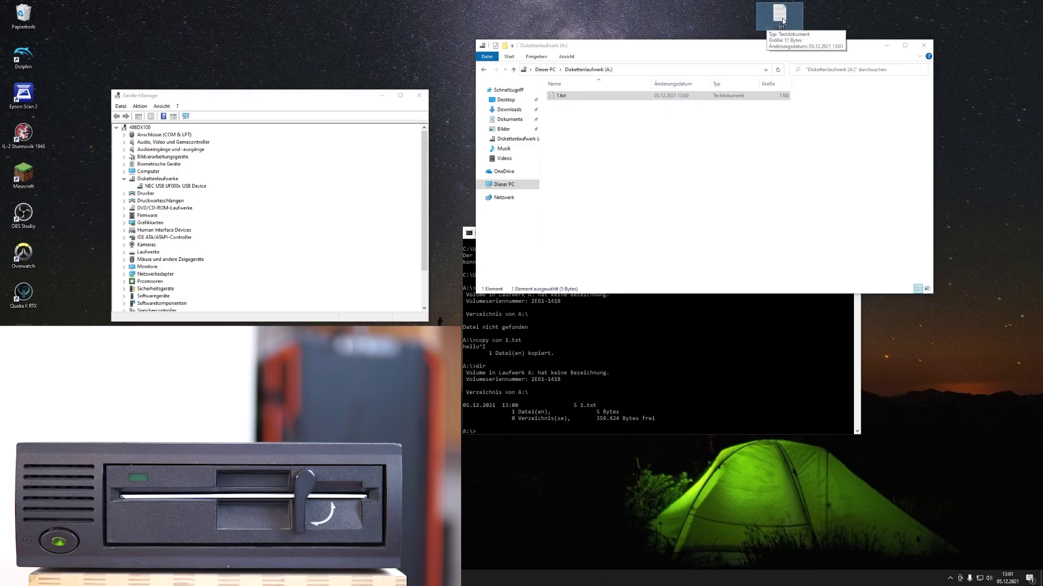
right_click(783, 20)
left_click(795, 17)
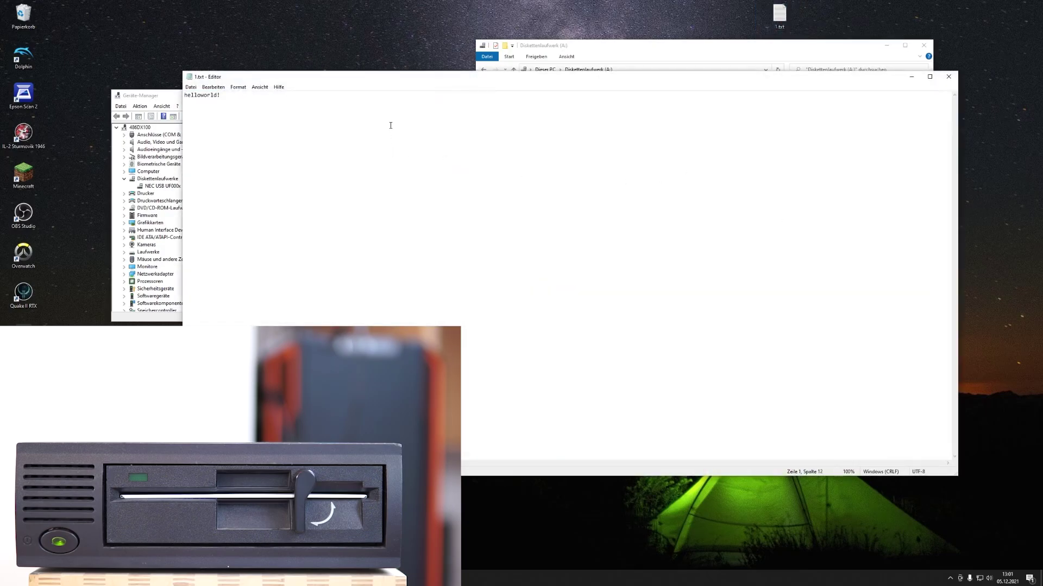
key("BackSpace")
type("2!")
left_click(191, 87)
left_click(212, 124)
left_click(948, 76)
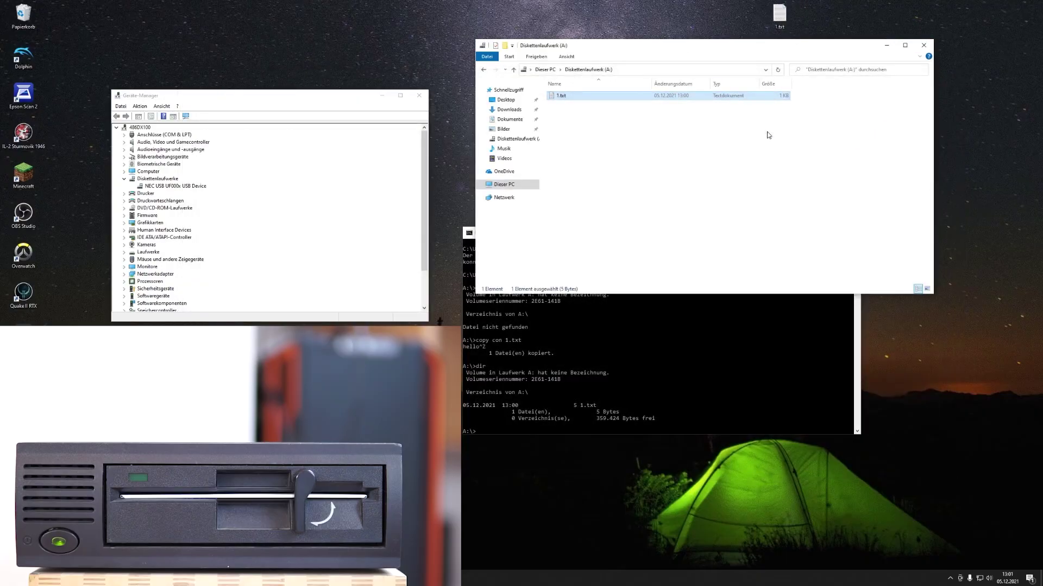
key("ctrl+v")
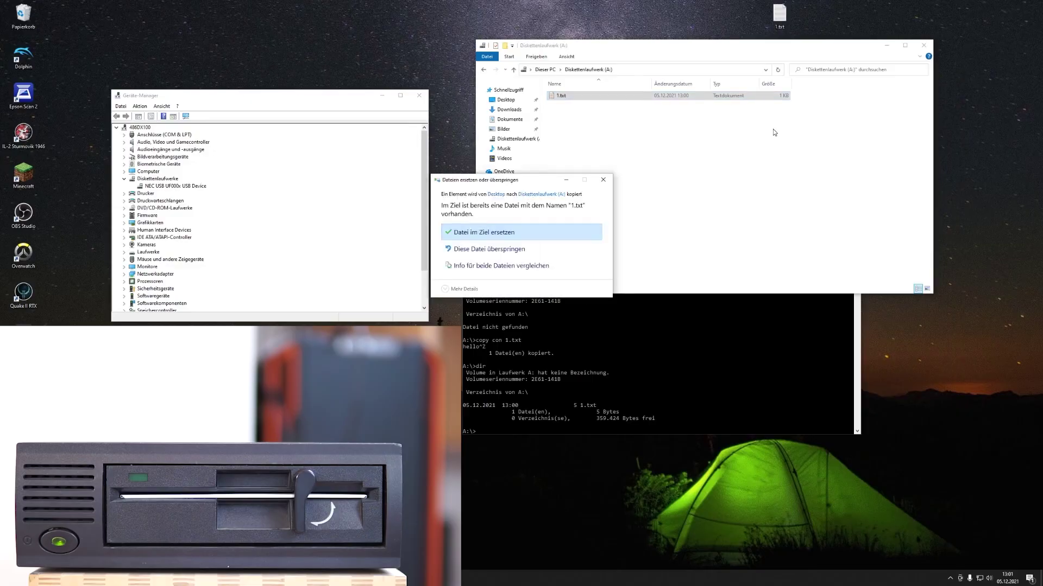
left_click(498, 233)
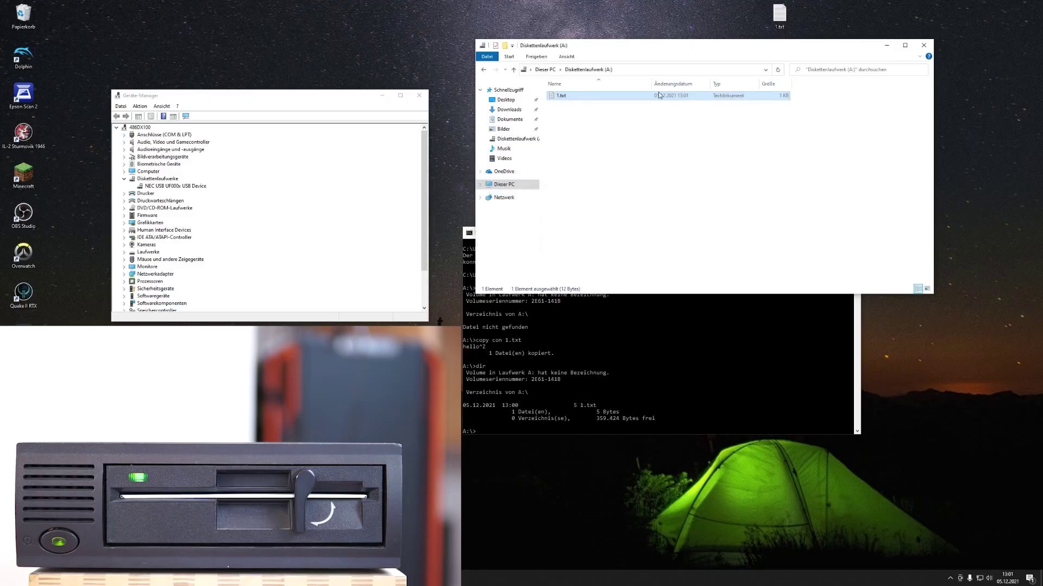
- Run type 1.txt at A:\> to print helloworld2!, then select 1.txt in the floppy folder
left_click(613, 329)
type("t")
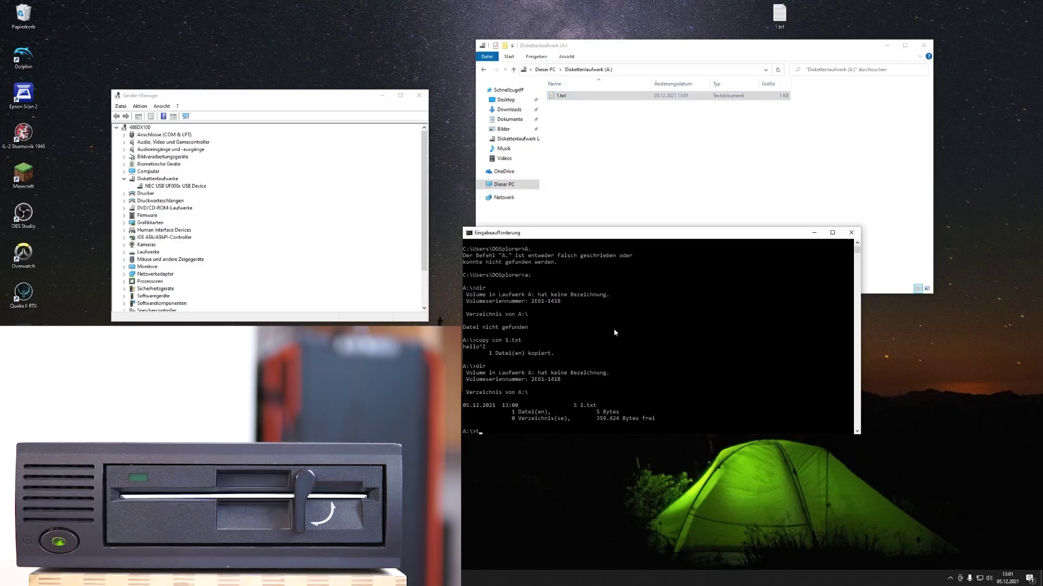
type("ype 1.txt")
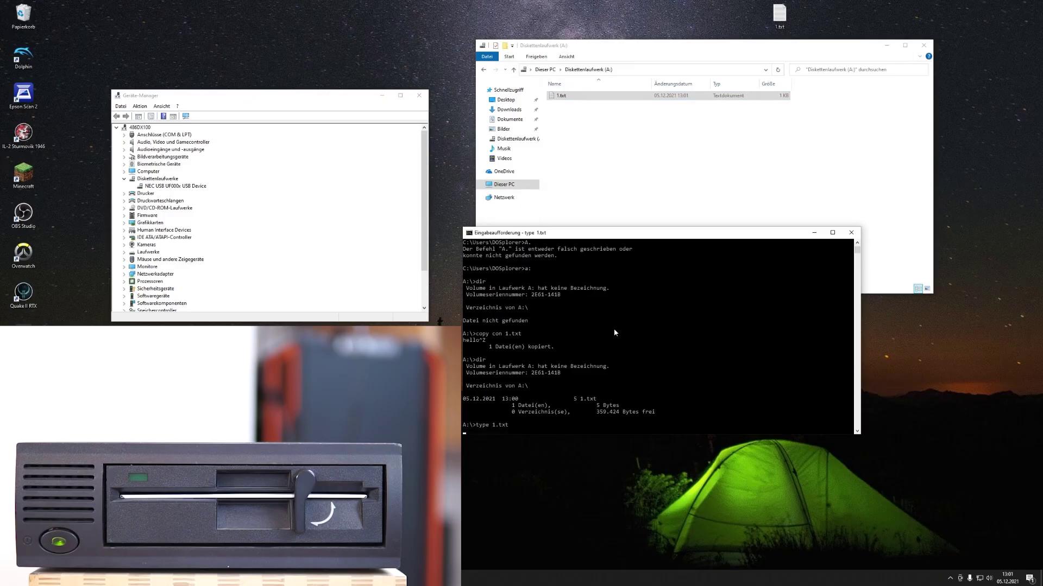
key("Return")
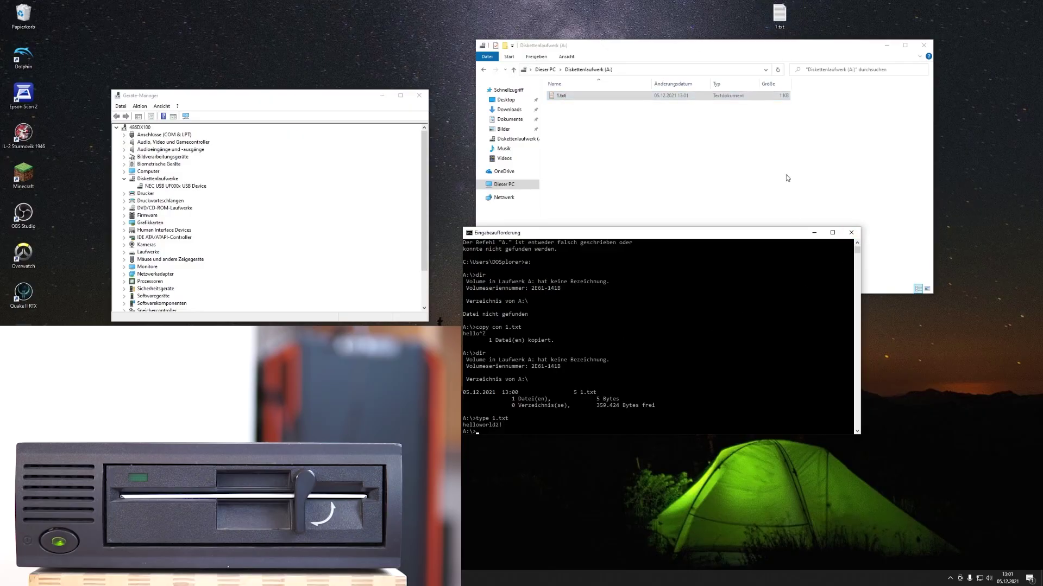
left_click(581, 98)
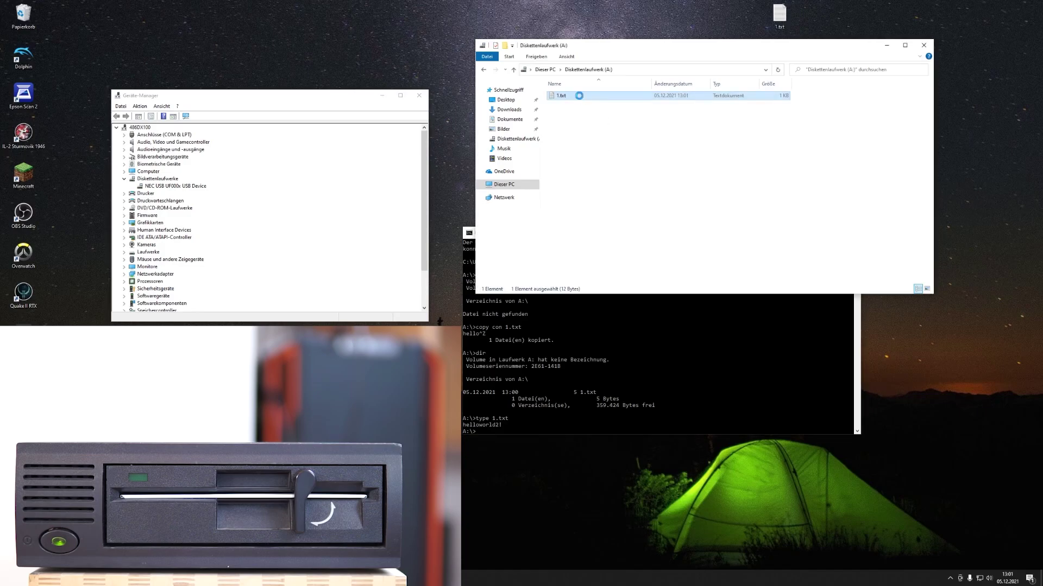
- Paste many copies of helloworld2! into the floppy's 1.txt in Notepad and save it at 2 KB
right_click(580, 97)
left_click(609, 120)
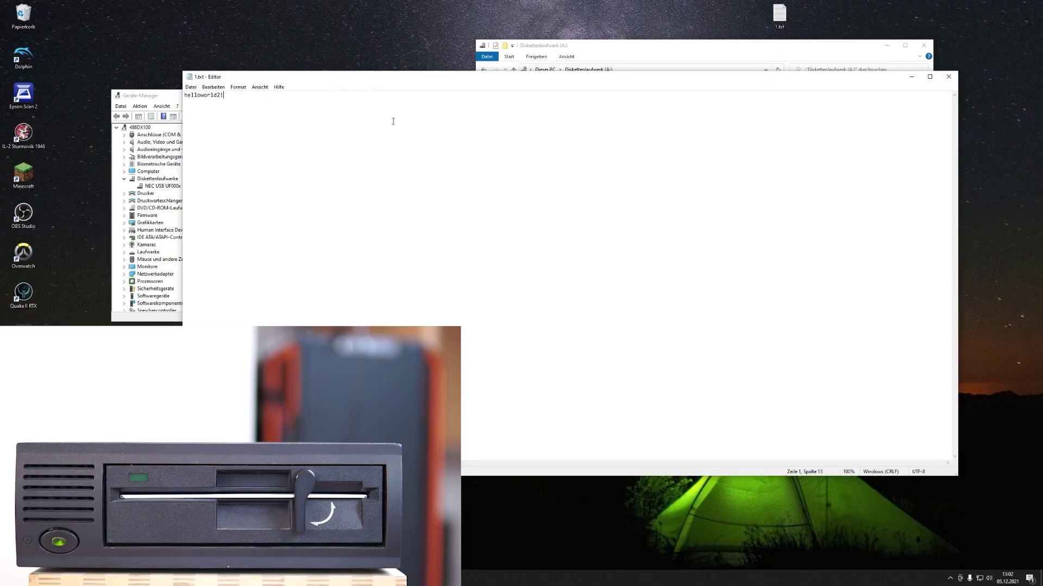
key("shift+Left")
key("shift+Left")
key("shift+Left")
key("shift+Left")
key("shift+Left")
key("shift+Left")
key("shift+Left")
key("shift+Left")
key("shift+Left")
key("shift+Left")
key("shift+Left")
key("shift+Left")
key("Right")
key("ctrl+v")
key("ctrl+v")
key("ctrl+v")
key("ctrl+v")
key("ctrl+v")
key("ctrl+v")
key("ctrl+v")
key("ctrl+v")
key("ctrl+v")
key("ctrl+v")
key("ctrl+v")
key("ctrl+v")
key("ctrl+v")
key("ctrl+v")
key("ctrl+v")
key("ctrl+v")
key("ctrl+v")
key("ctrl+v")
key("ctrl+v")
key("ctrl+v")
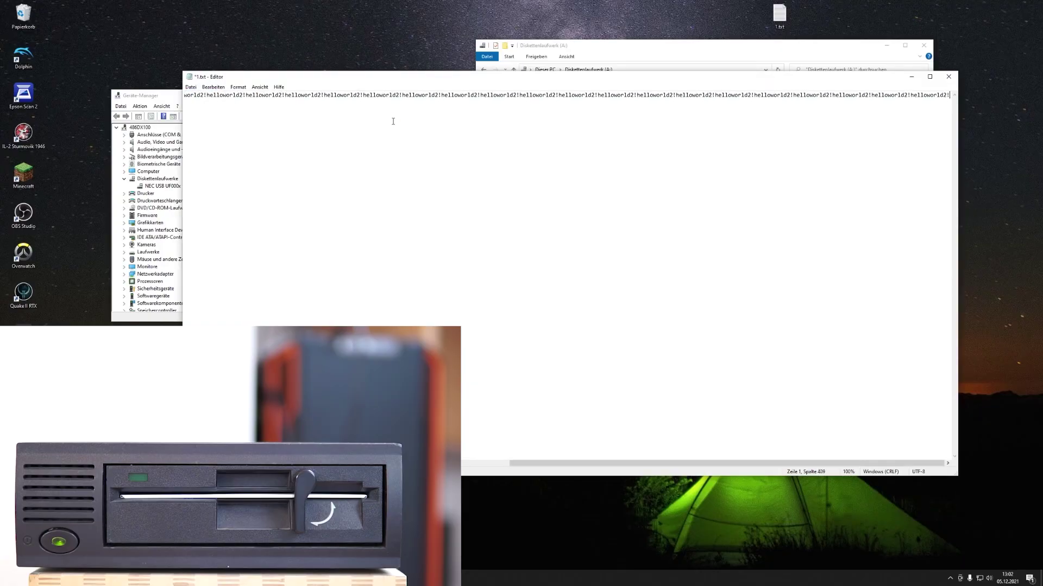
key("ctrl+v")
key("ctrl+v")
key("ctrl+v")
key("ctrl+v")
key("ctrl+v")
key("ctrl+v")
key("ctrl+v")
key("ctrl+v")
key("ctrl+v")
key("ctrl+v")
key("ctrl+v")
key("ctrl+v")
key("ctrl+v")
key("ctrl+v")
key("ctrl+v")
key("ctrl+v")
key("ctrl+v")
key("ctrl+v")
key("ctrl+v")
key("ctrl+v")
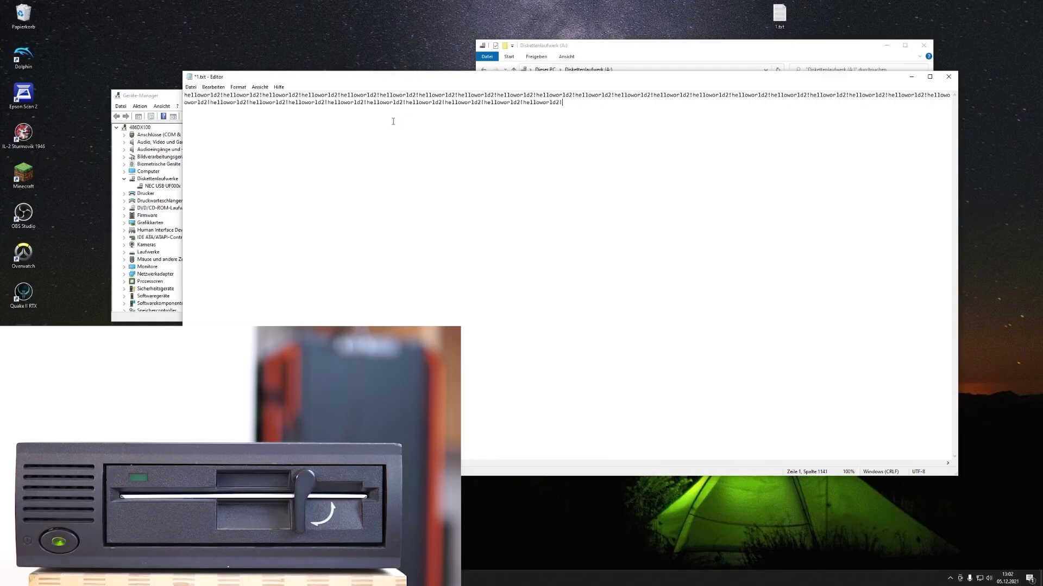
key("ctrl+v")
key("ctrl+v")
key("ctrl+v")
key("ctrl+v")
key("ctrl+v")
key("ctrl+v")
key("ctrl+v")
key("ctrl+v")
key("ctrl+v")
key("ctrl+v")
key("ctrl+v")
key("ctrl+v")
key("ctrl+v")
key("ctrl+v")
key("ctrl+v")
key("ctrl+v")
key("ctrl+v")
key("ctrl+v")
key("ctrl+v")
key("ctrl+v")
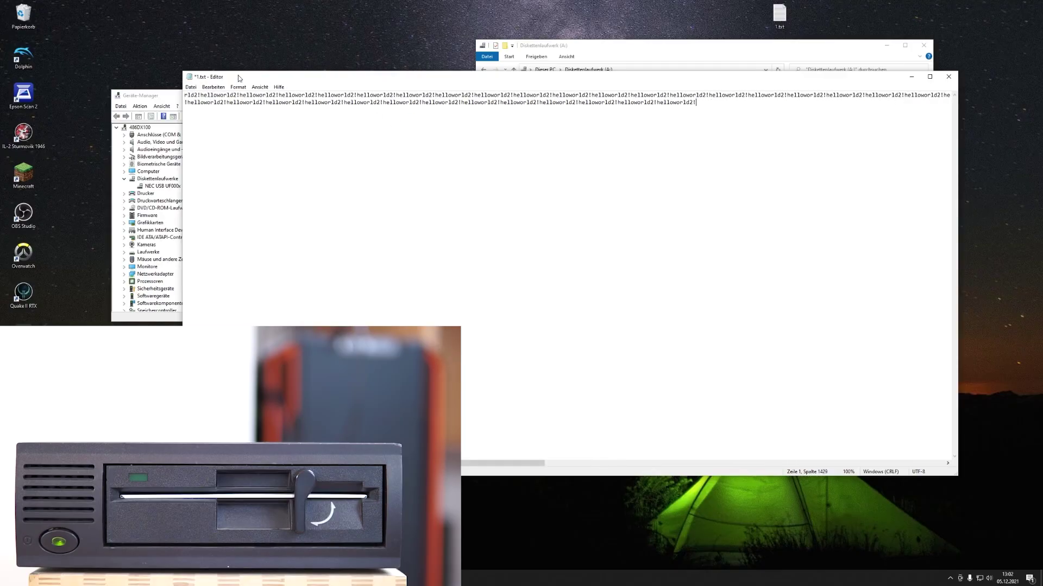
left_click(191, 87)
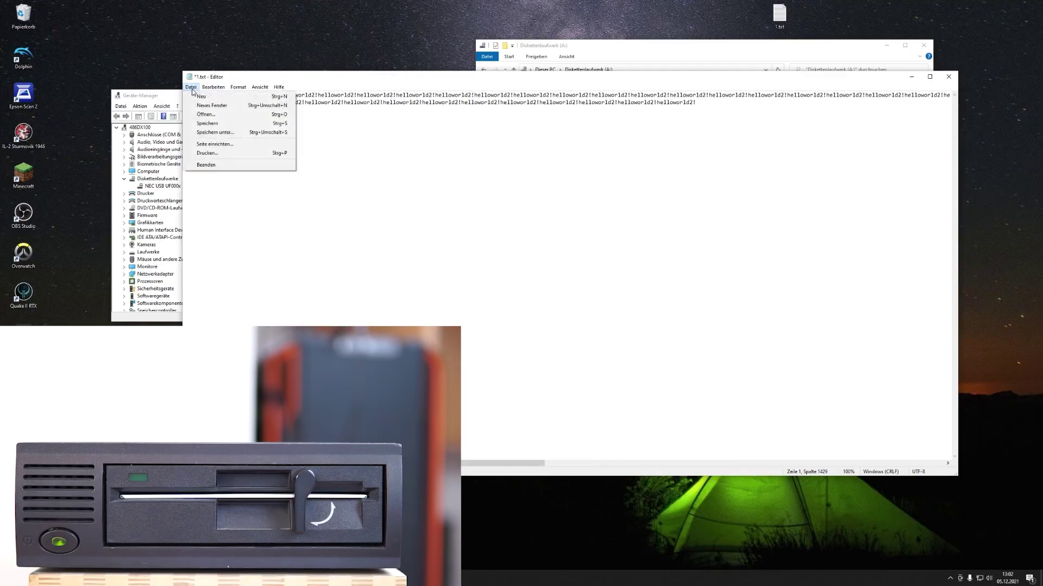
left_click(210, 129)
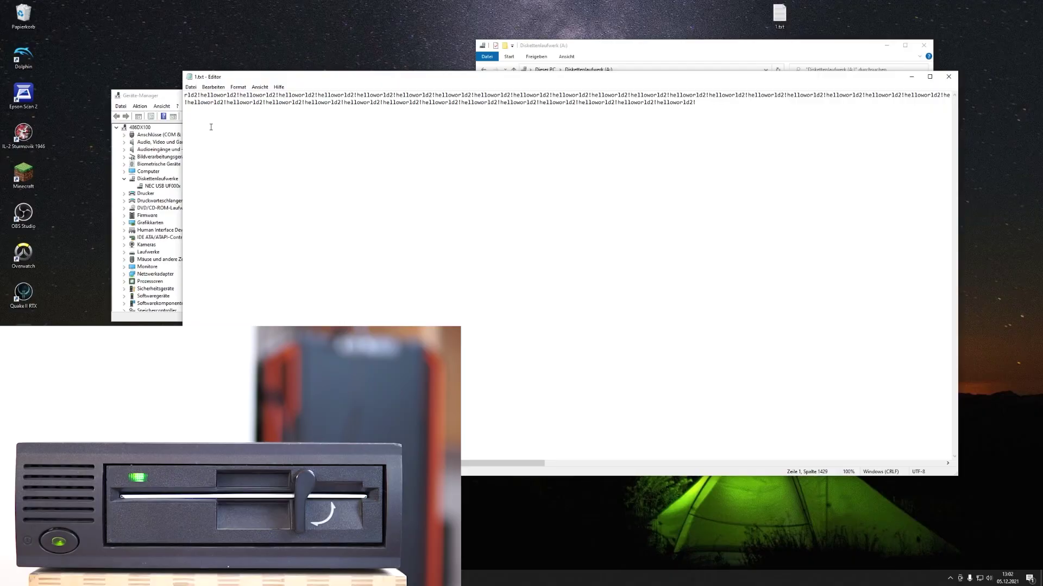
left_click(911, 76)
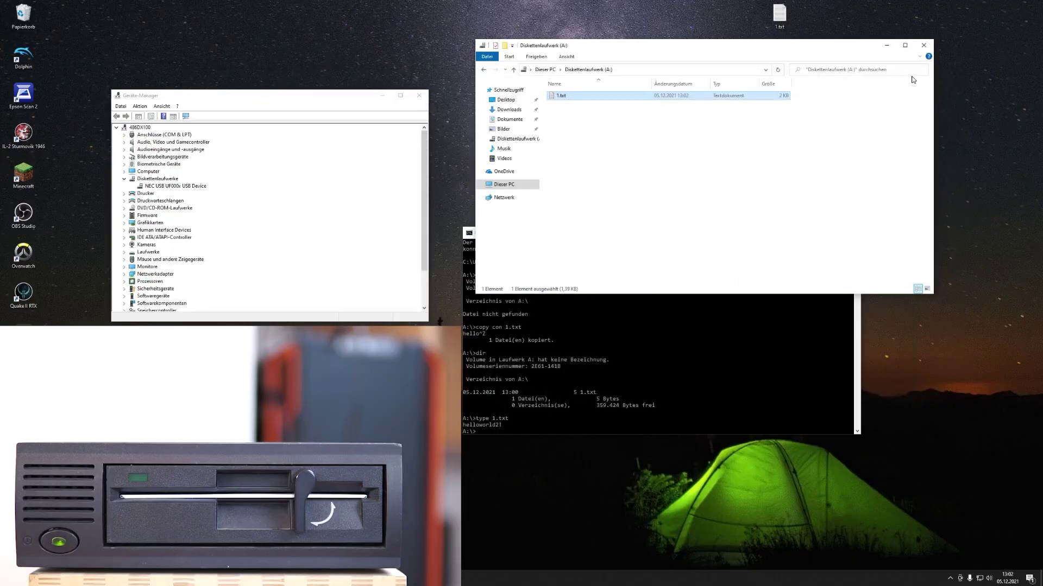
- Enter type 1.txt in the console and return Explorer to the Dieser PC overview
left_click(707, 335)
type("type 1")
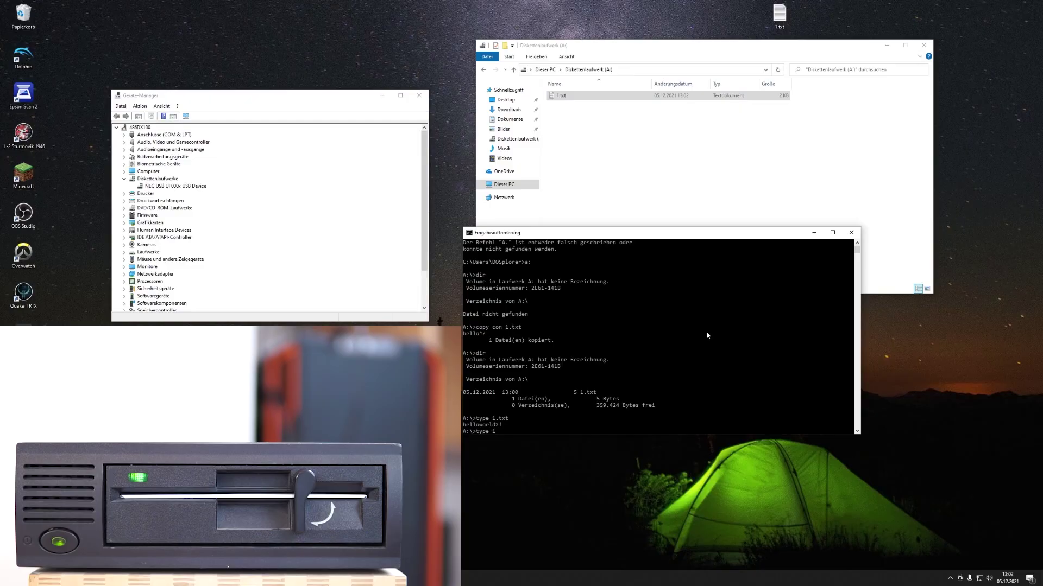
type(".txt")
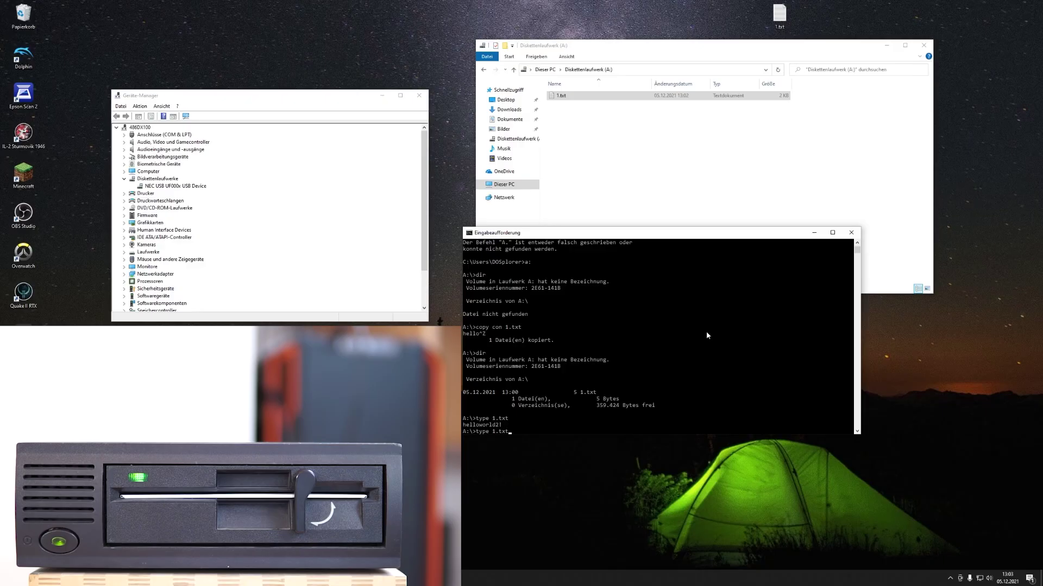
left_click(542, 69)
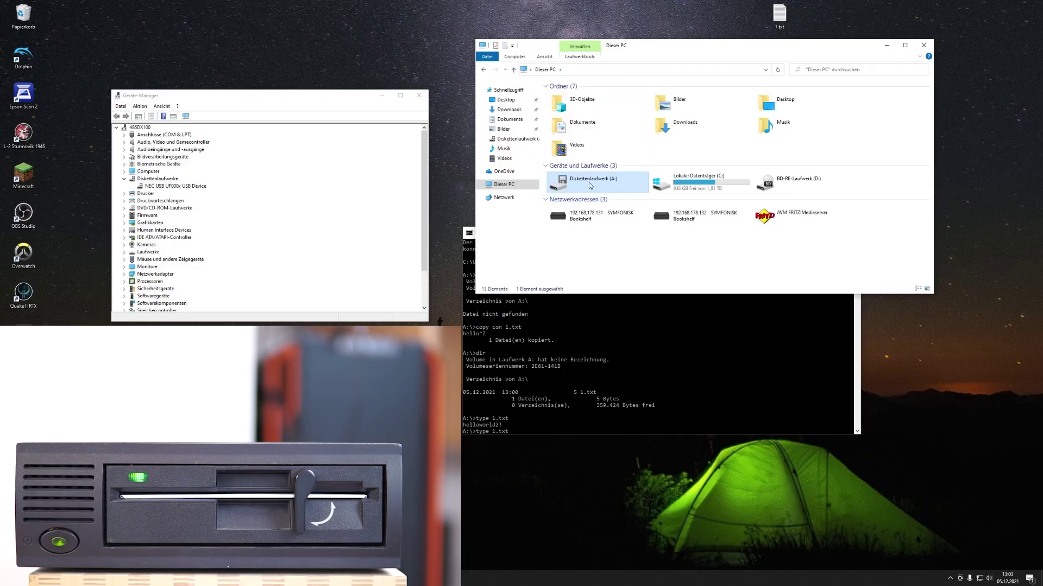